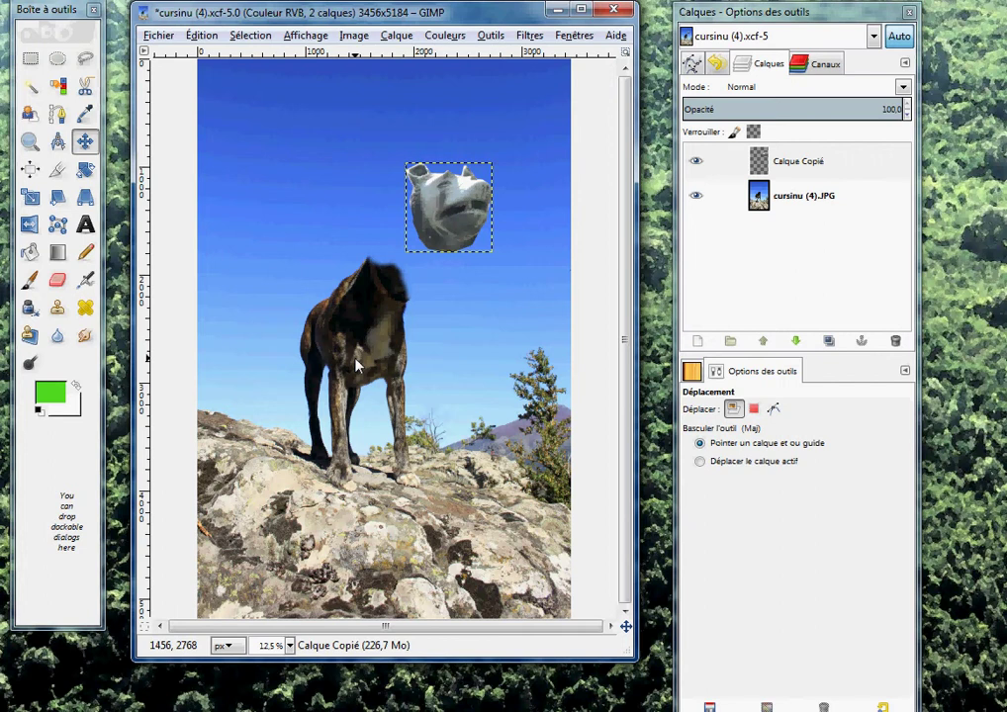
Step: Move the copied head layer onto the dog's neck and save the project as produit.xcf in the Image GIMP XCF format
drag(466, 215, 416, 251)
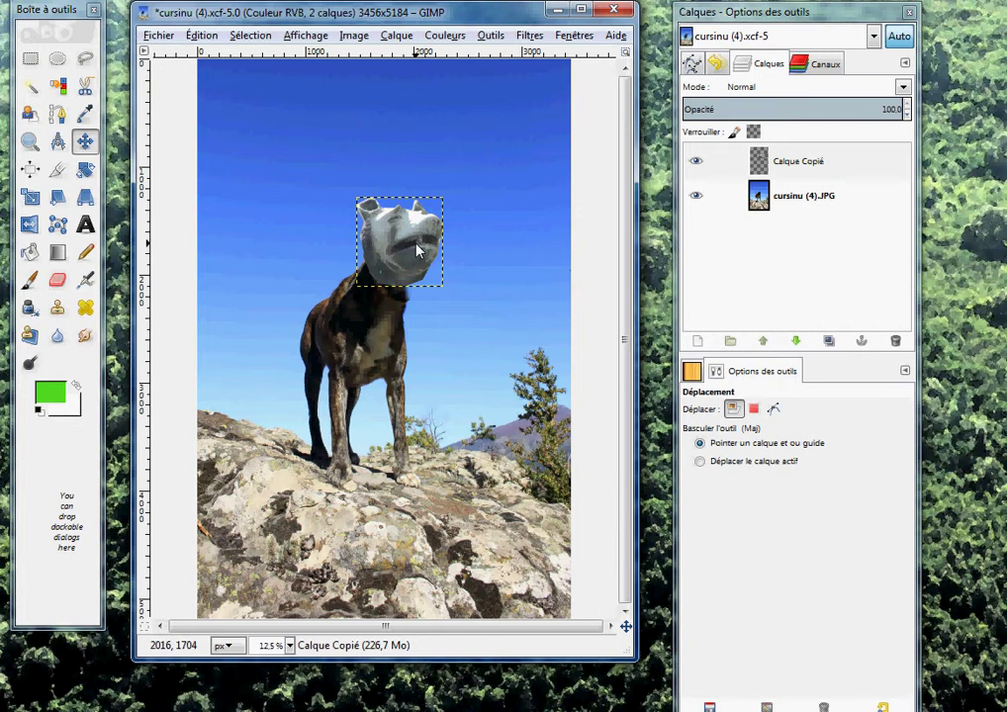
click(160, 36)
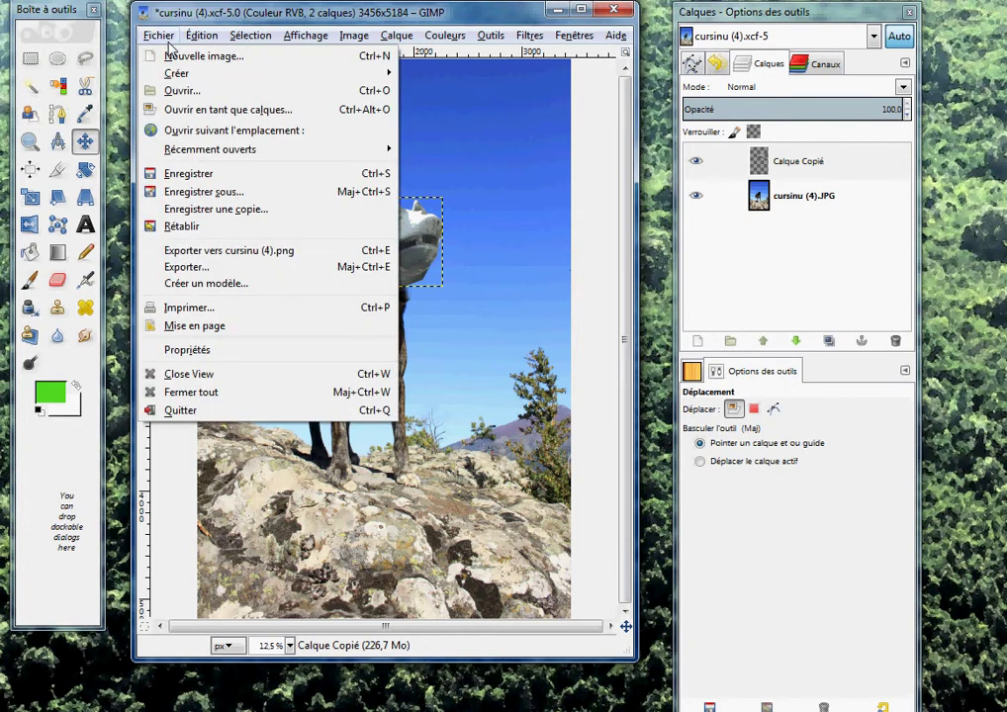
click(237, 197)
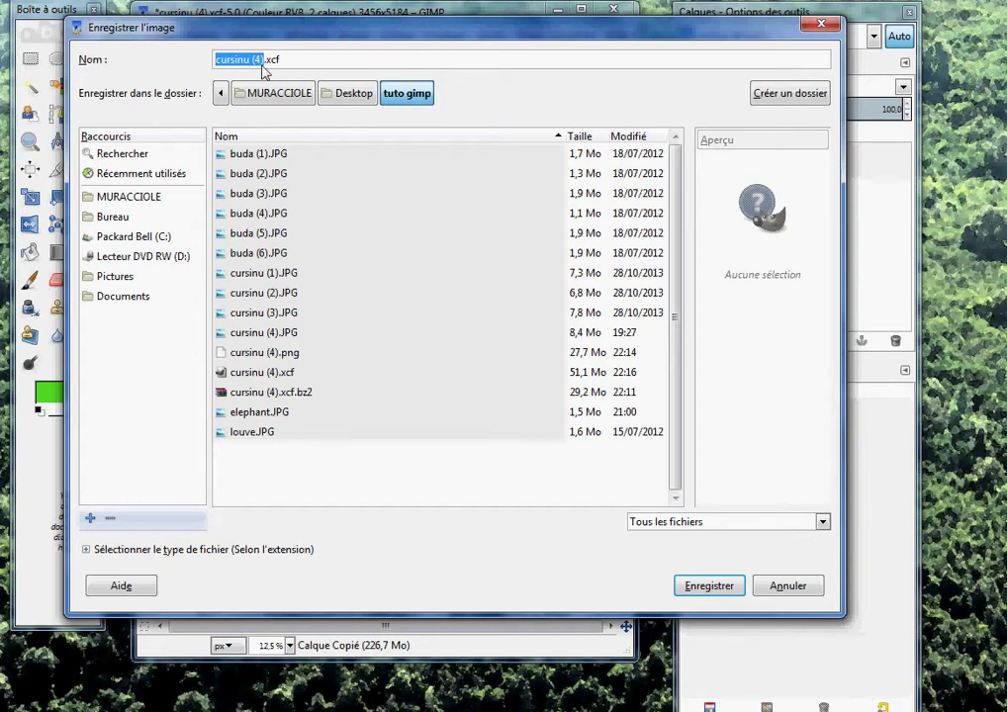
text(produit)
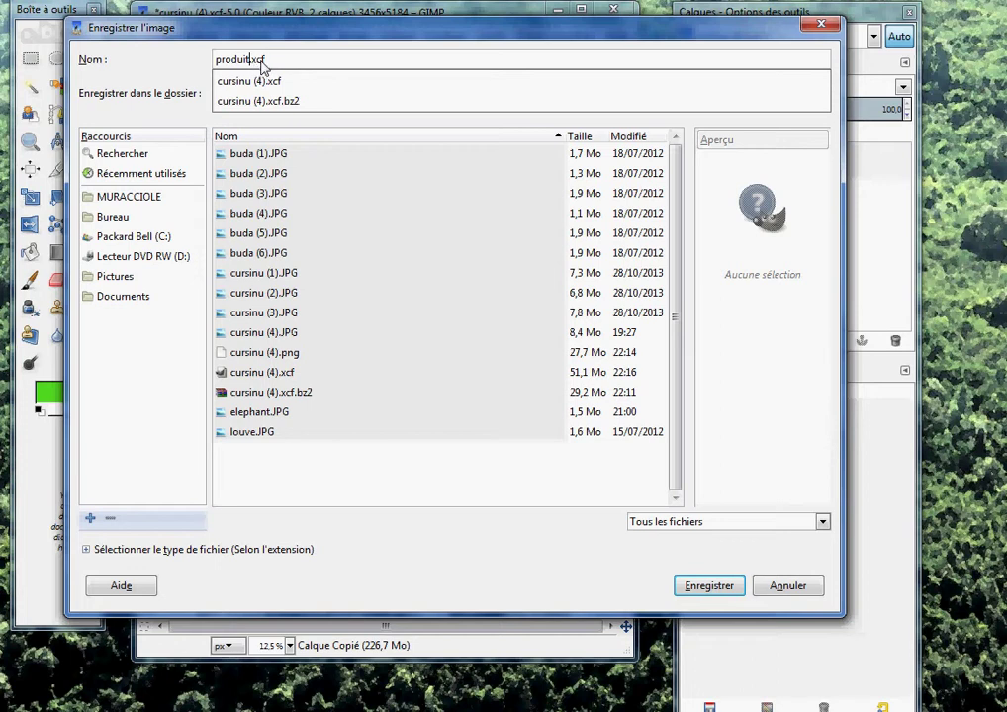
click(251, 61)
click(186, 560)
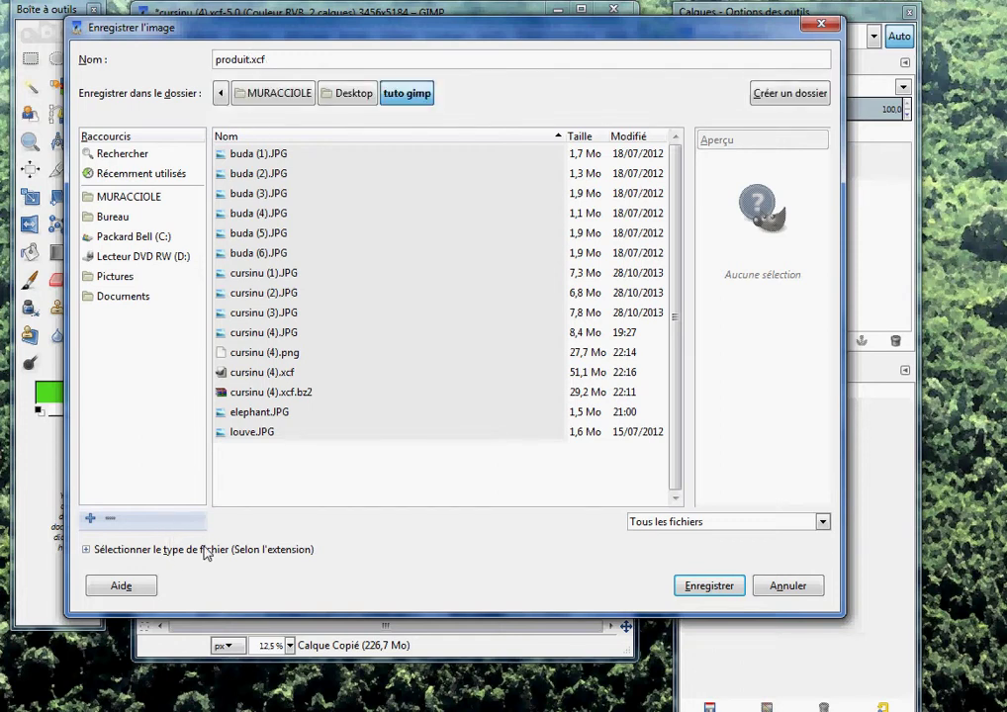
click(86, 550)
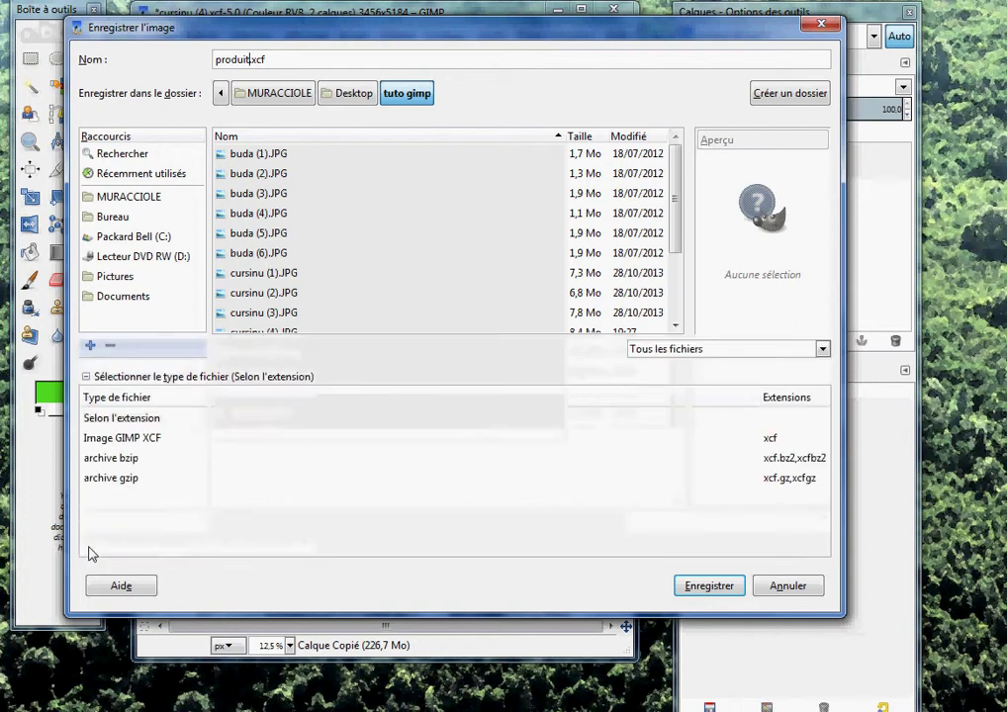
click(112, 440)
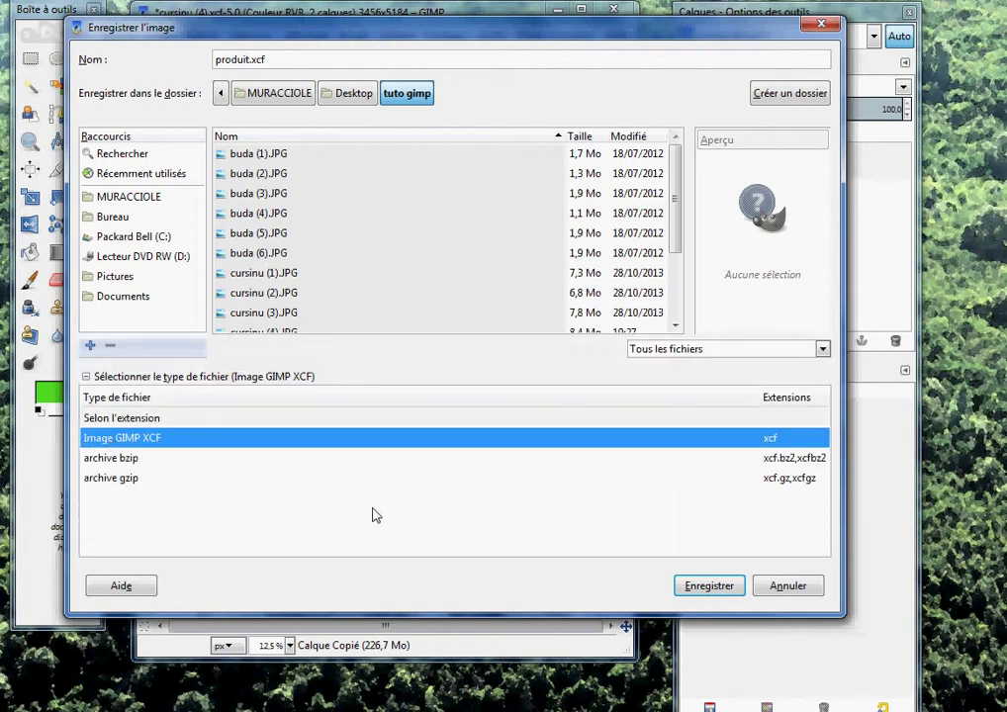
click(680, 590)
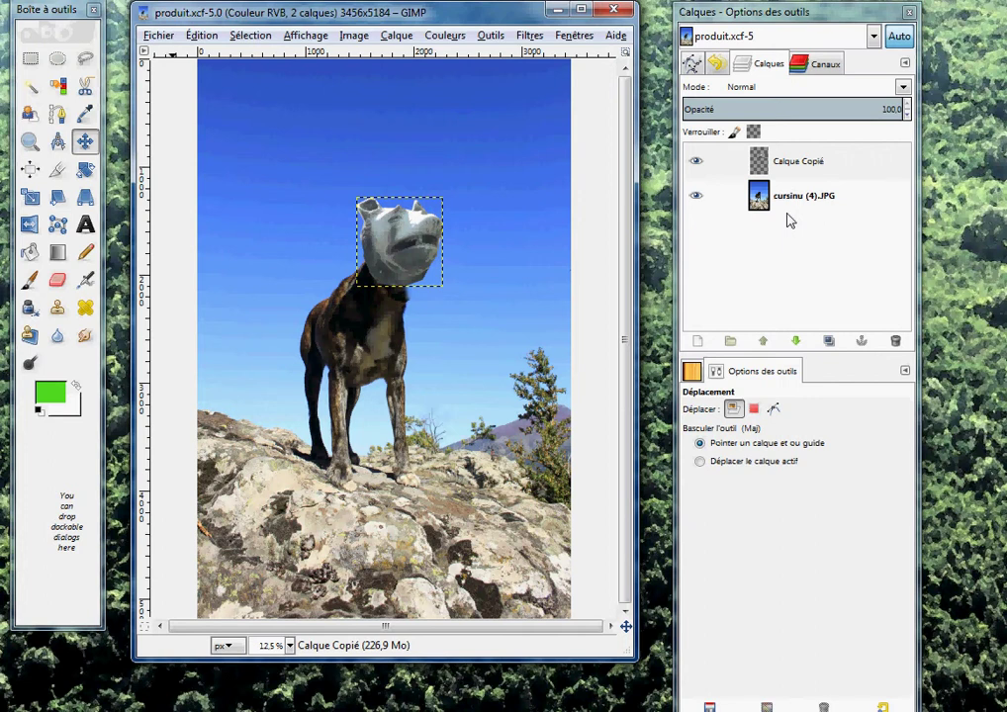
Step: Start exporting the image and expand the list of available file types
click(158, 36)
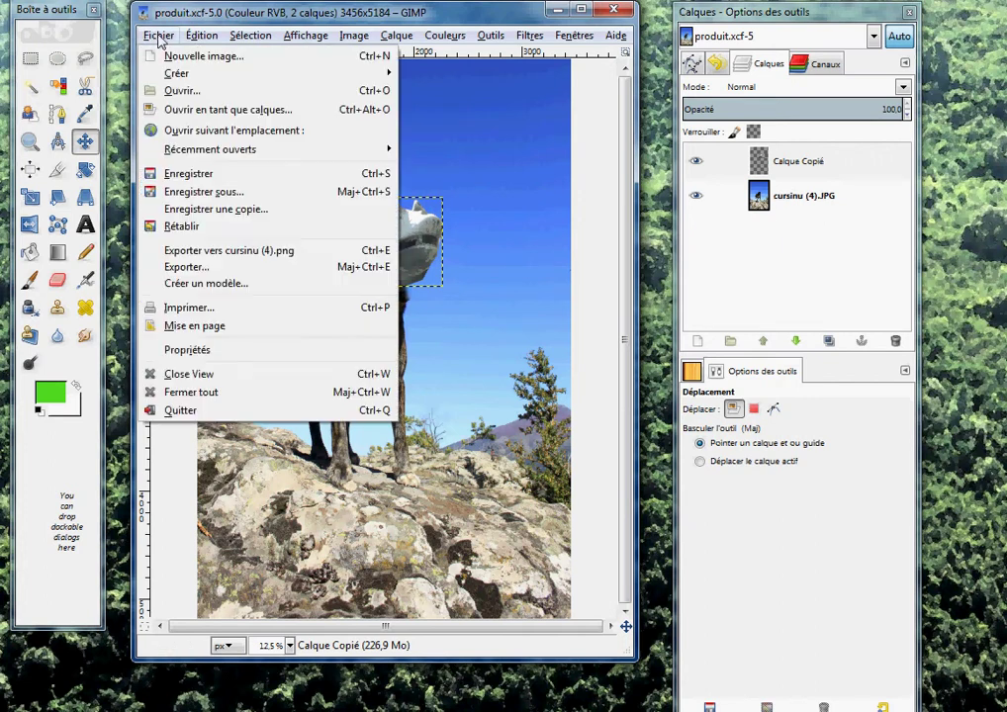
click(225, 269)
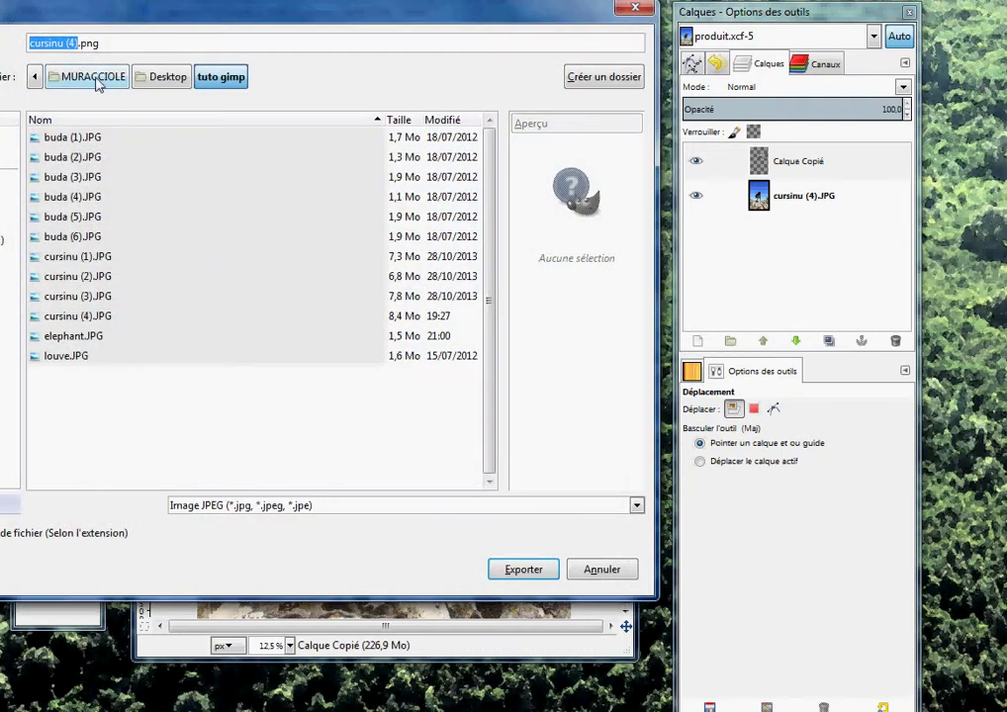
click(40, 534)
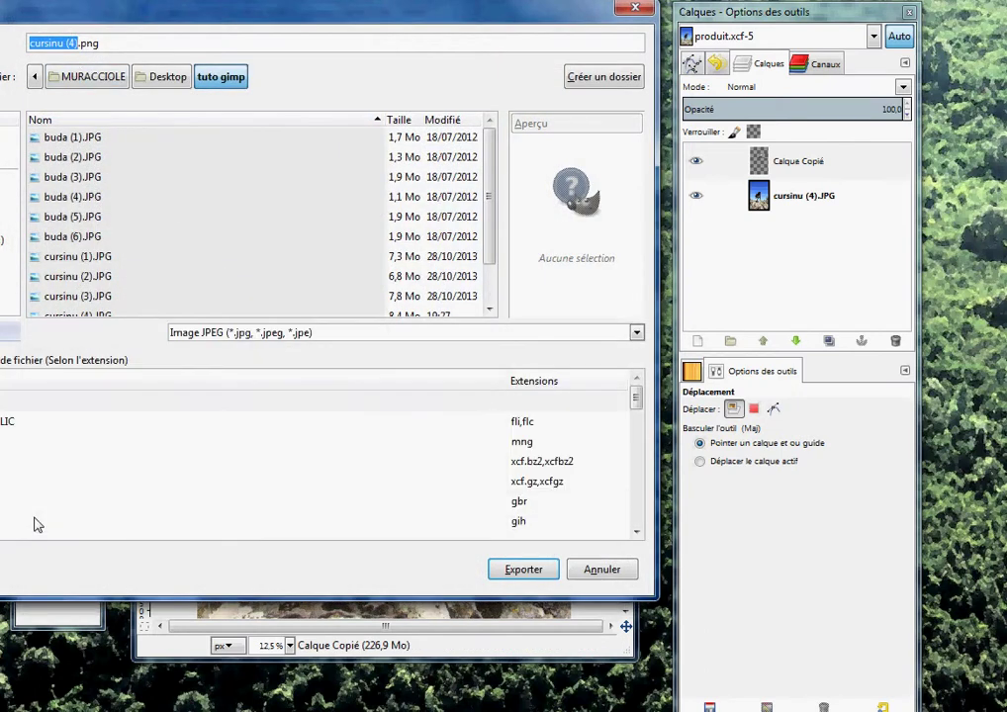
Step: Try the bzip archive, JPEG, Photoshop, PNG and GIF file types for the exported image
click(5, 461)
scroll(2, 475, down, 2)
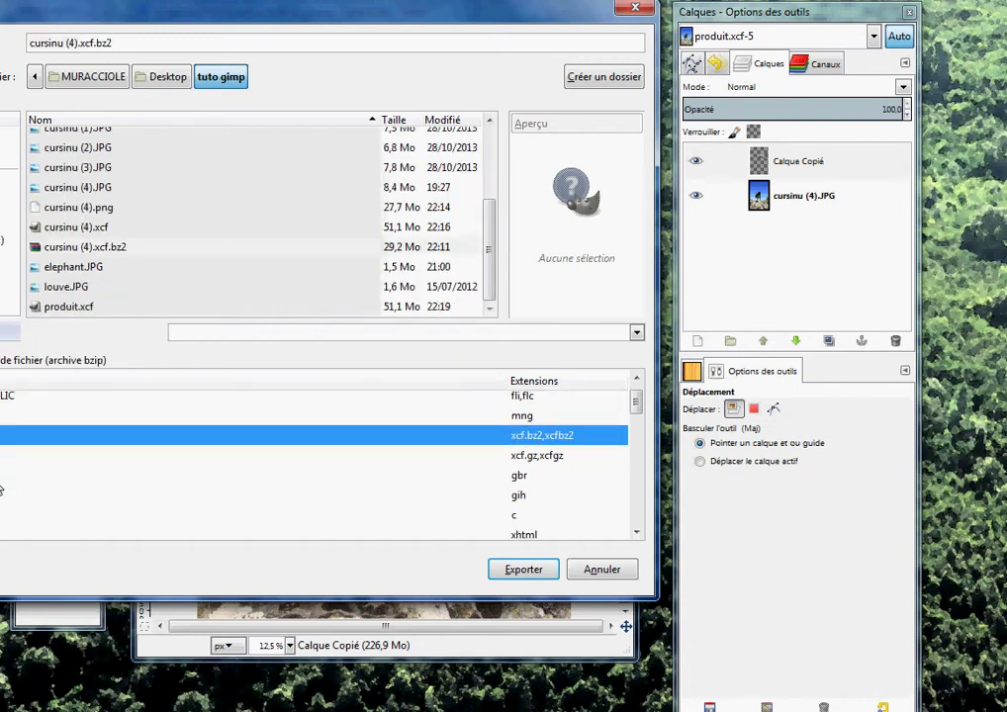
scroll(2, 490, down, 5)
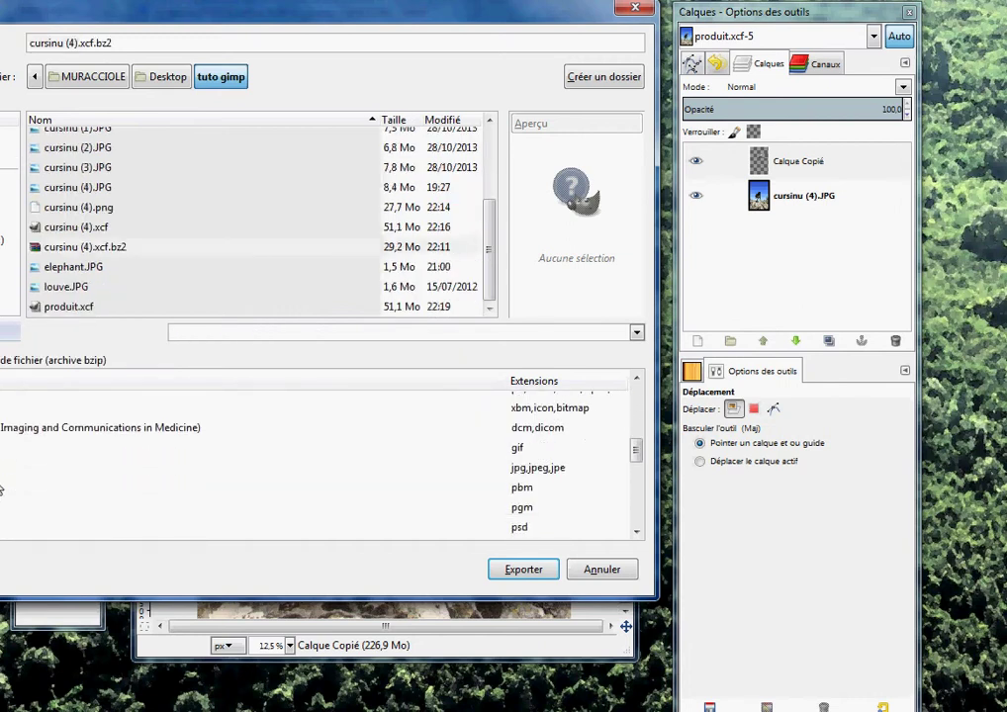
click(4, 467)
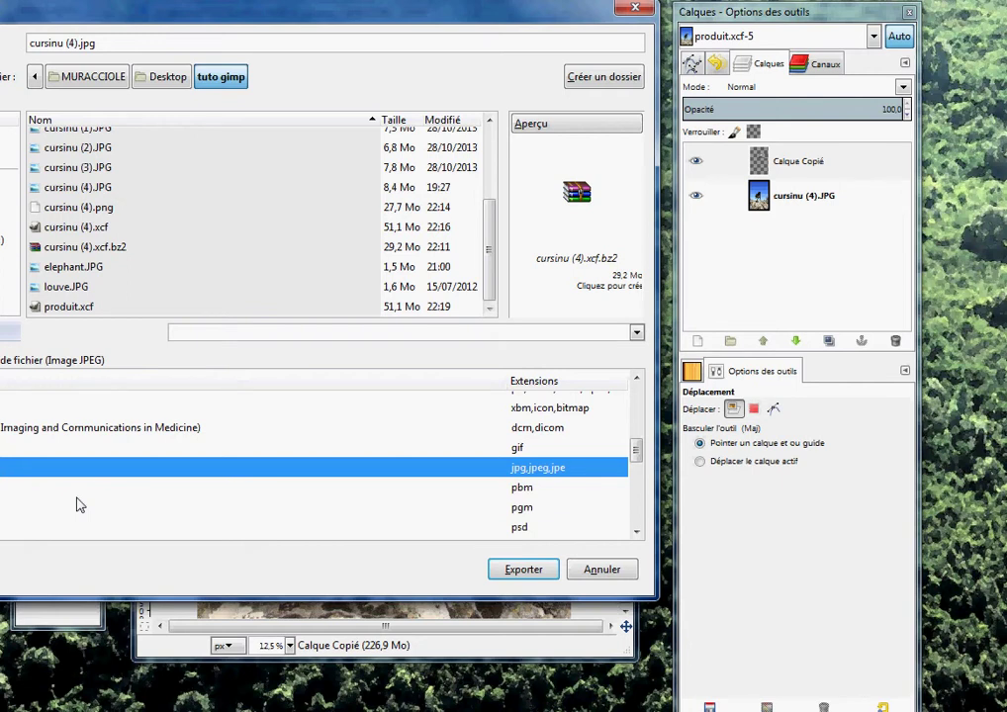
scroll(20, 485, down, 2)
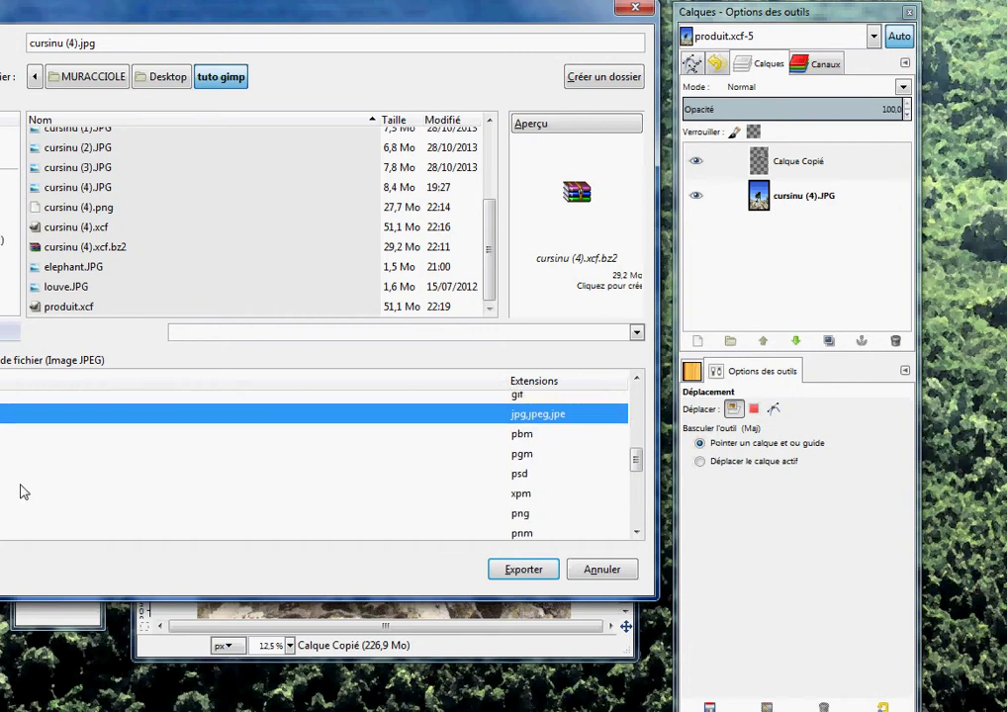
click(20, 477)
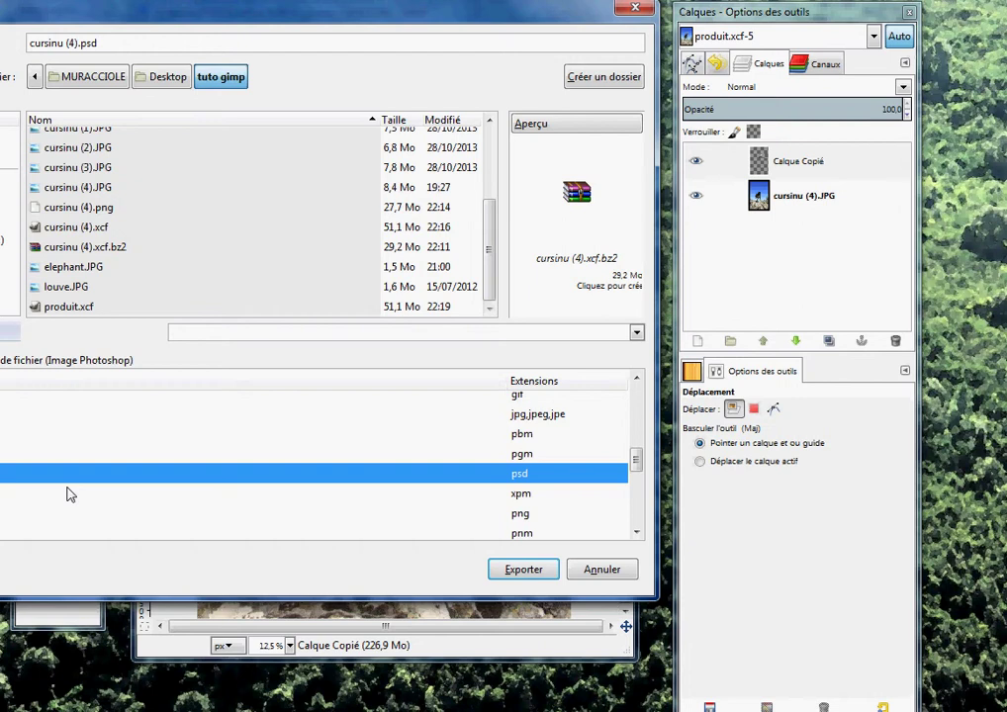
scroll(69, 495, down, 3)
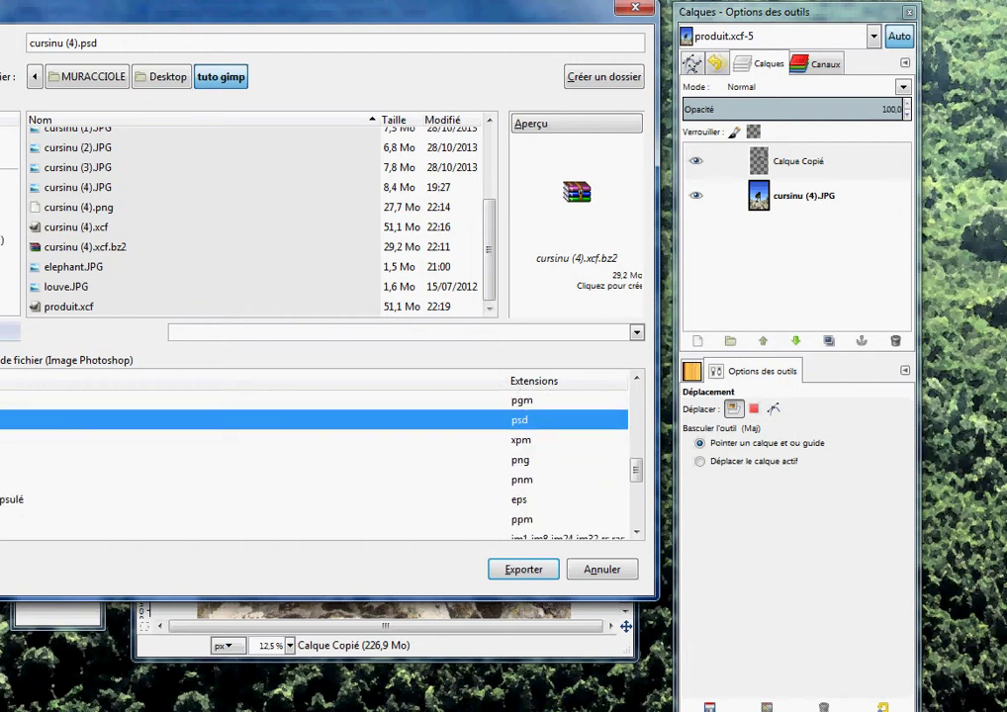
scroll(315, 465, down, 1)
click(64, 433)
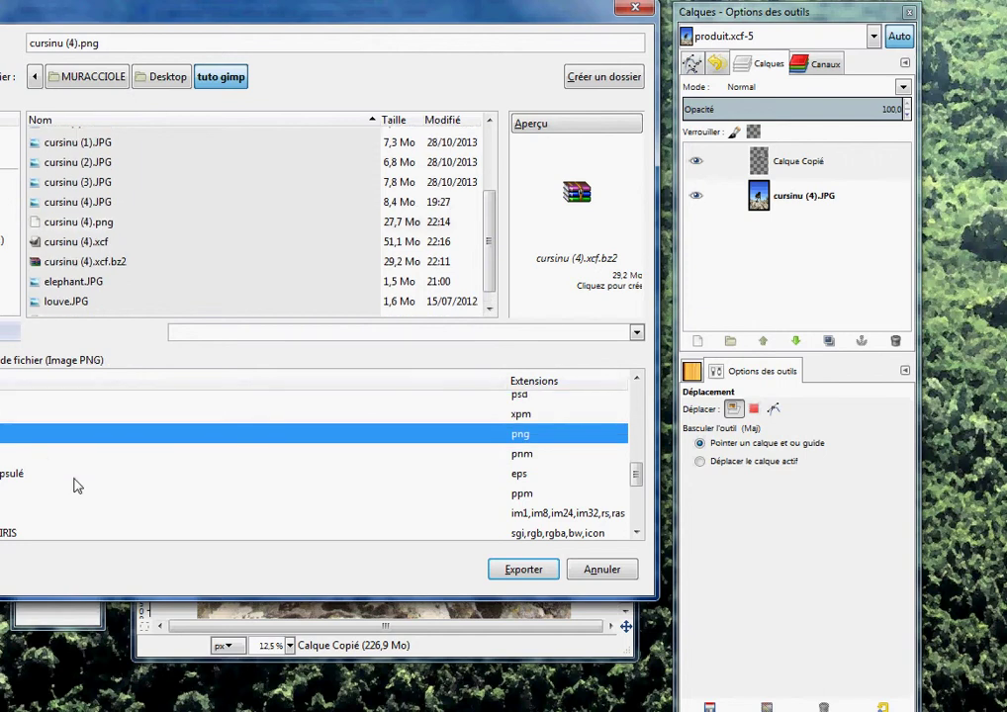
scroll(64, 486, up, 5)
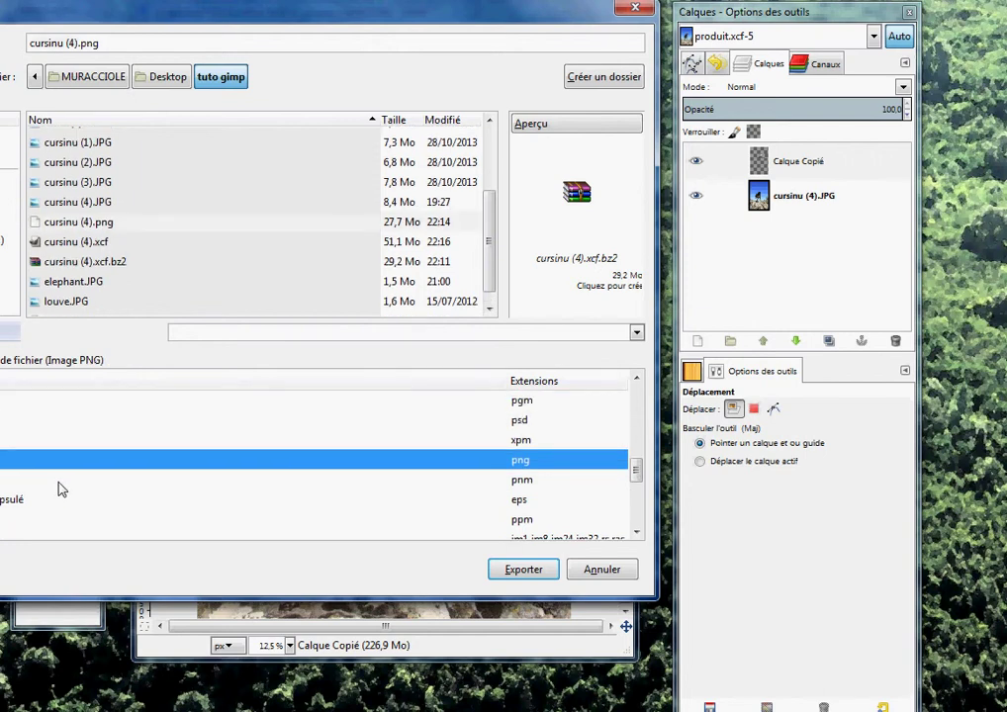
click(44, 422)
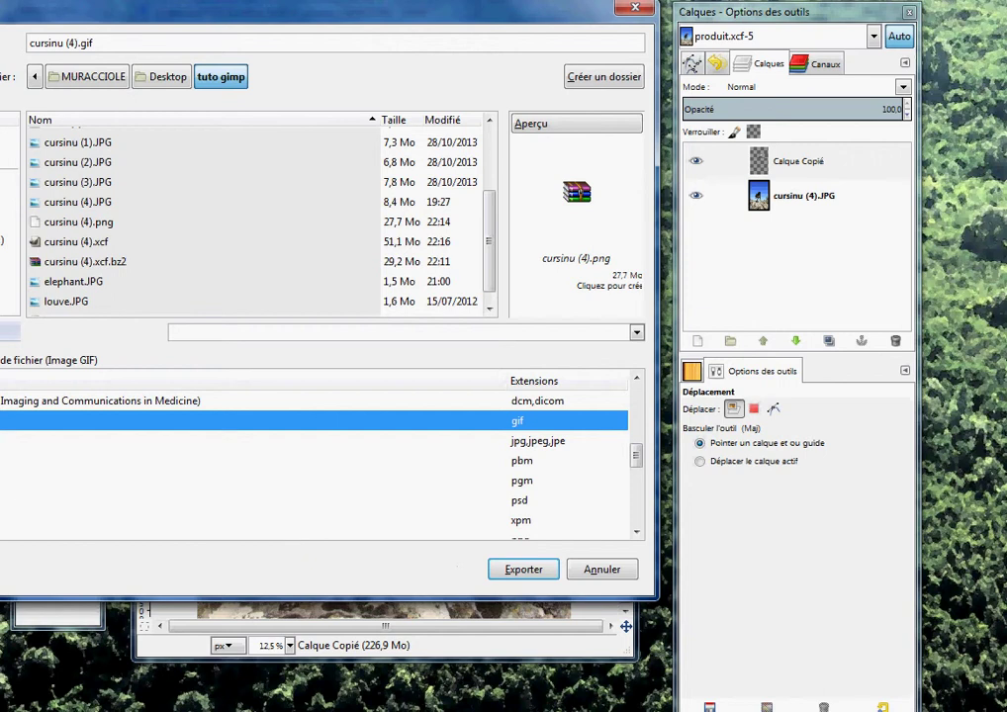
Step: Choose JPEG as the export format and replace the existing cursinu (4).jpg file in the tuto gimp folder
click(111, 442)
click(522, 568)
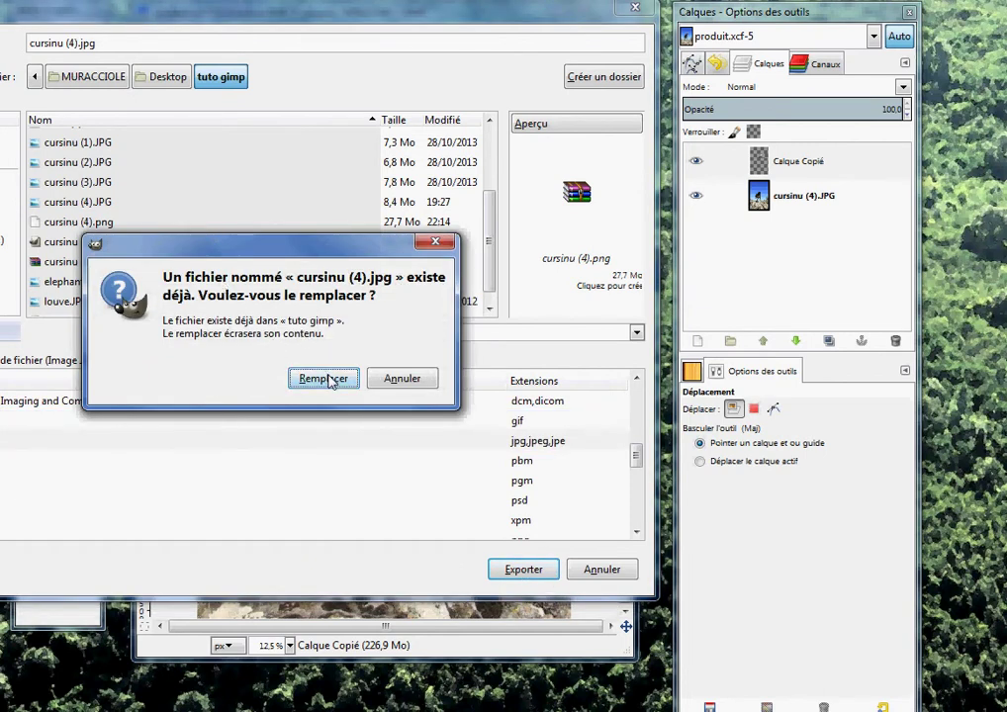
click(326, 380)
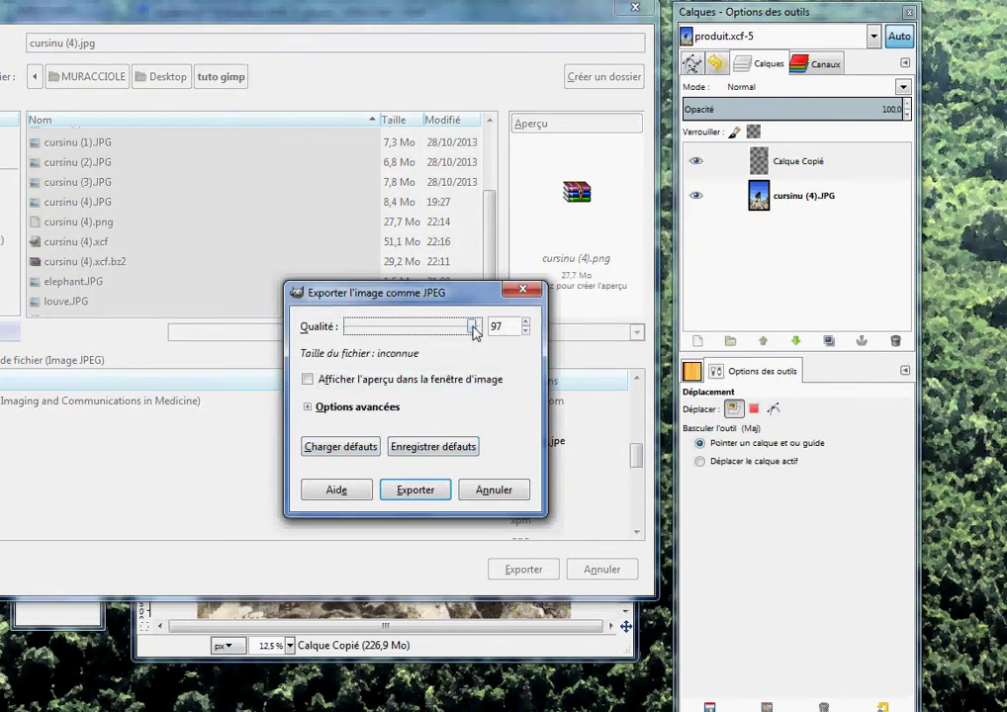
Step: Try a JPEG quality of 99, reduce the quality substantially, and export the image
drag(474, 331, 478, 332)
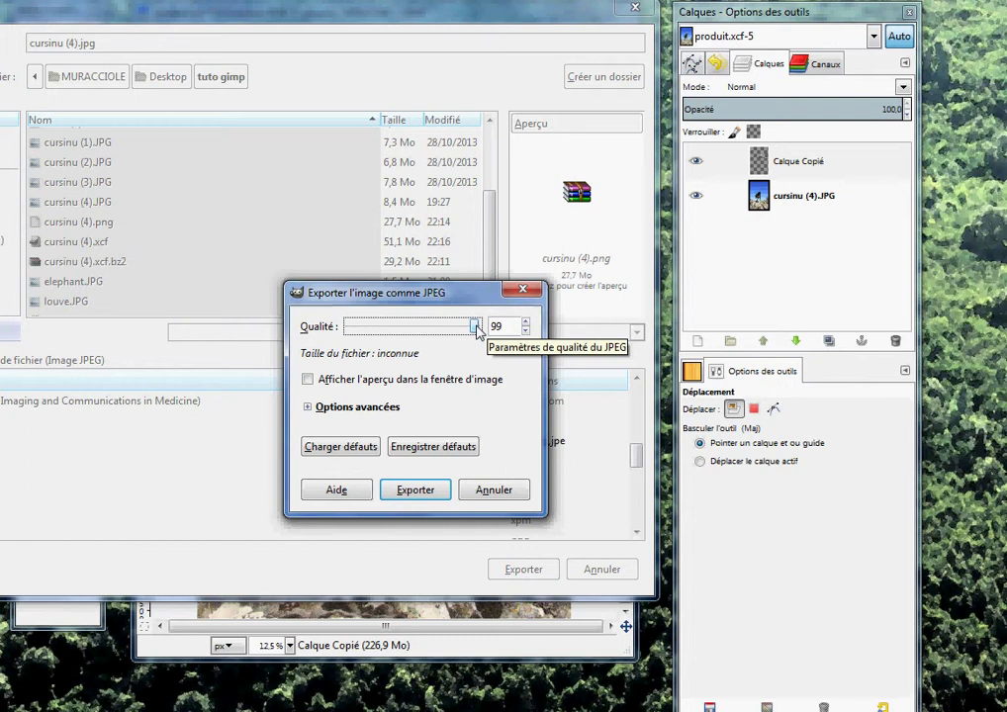
drag(478, 331, 474, 332)
drag(474, 332, 388, 333)
click(424, 491)
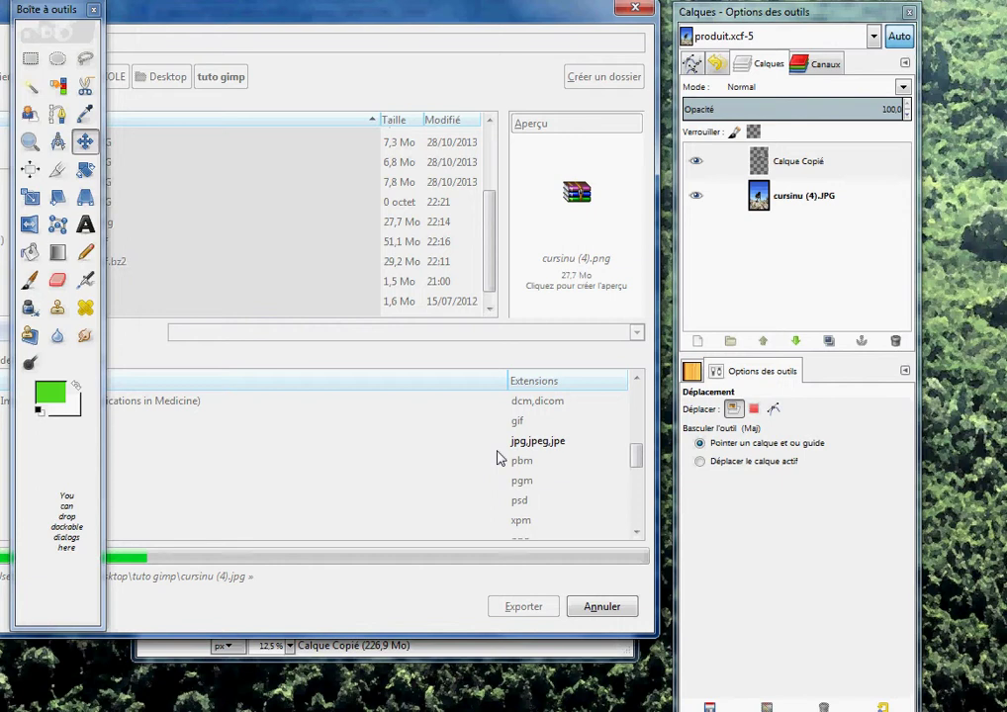